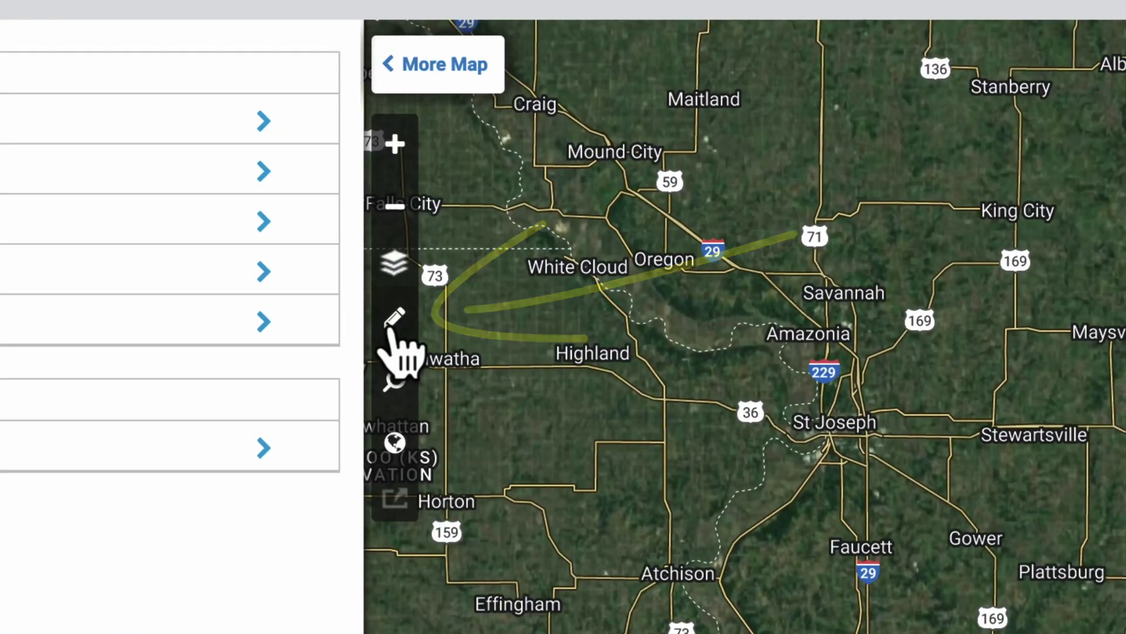
# Step: Briefly open and close the drawing tools and the advanced search filters without changes
pyautogui.click(390, 326)
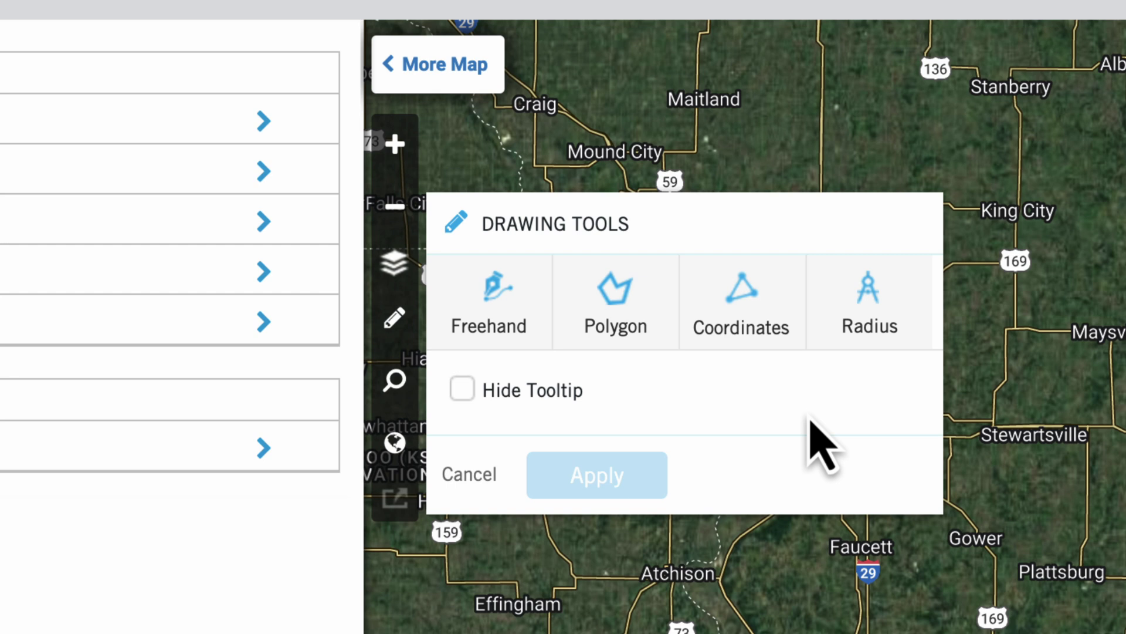
pyautogui.click(398, 336)
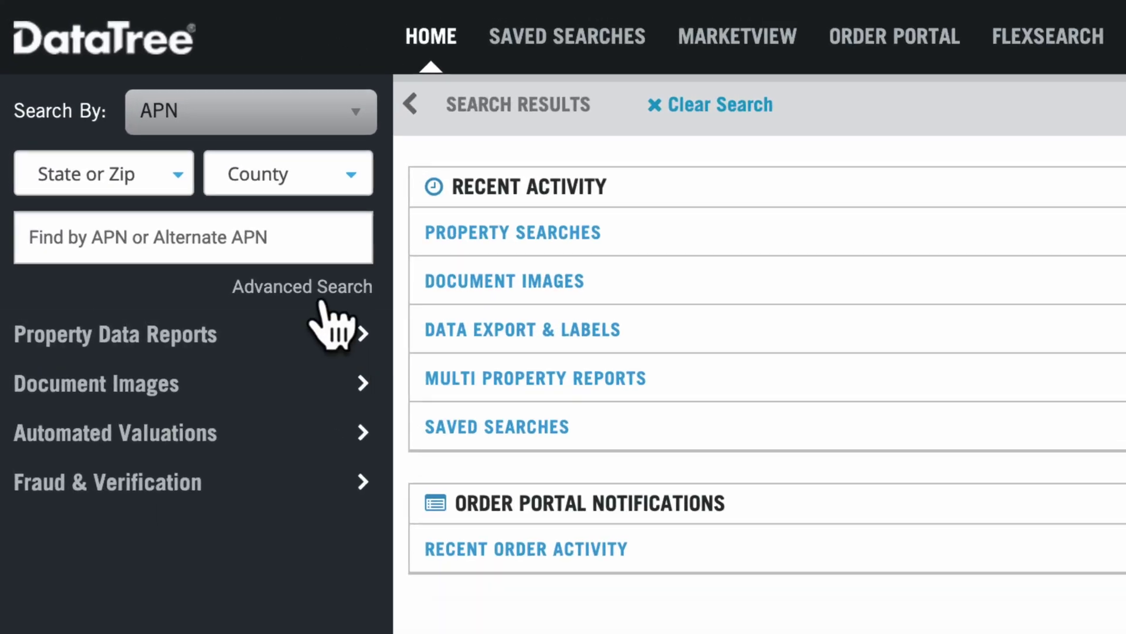
pyautogui.click(321, 299)
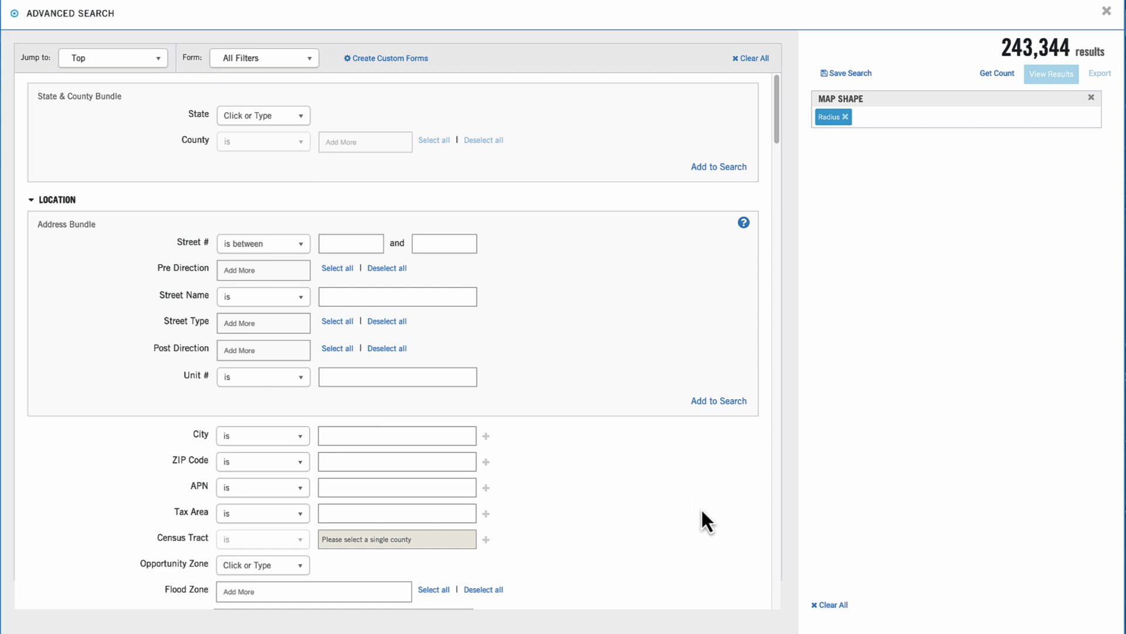
pyautogui.scroll(-6, 701, 524)
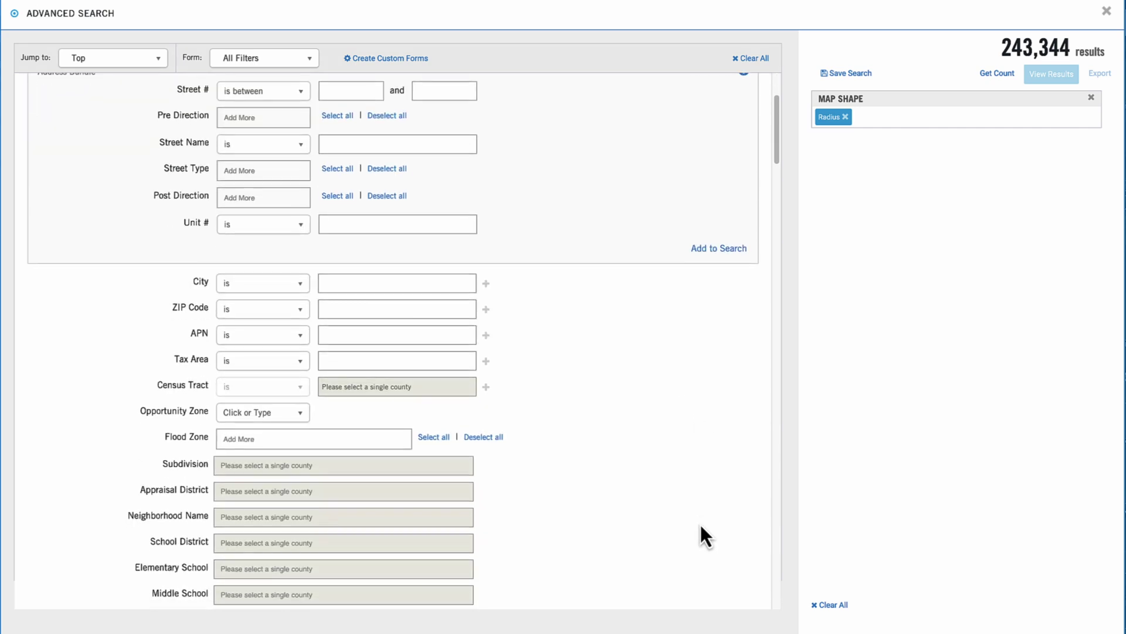
pyautogui.scroll(-2, 700, 536)
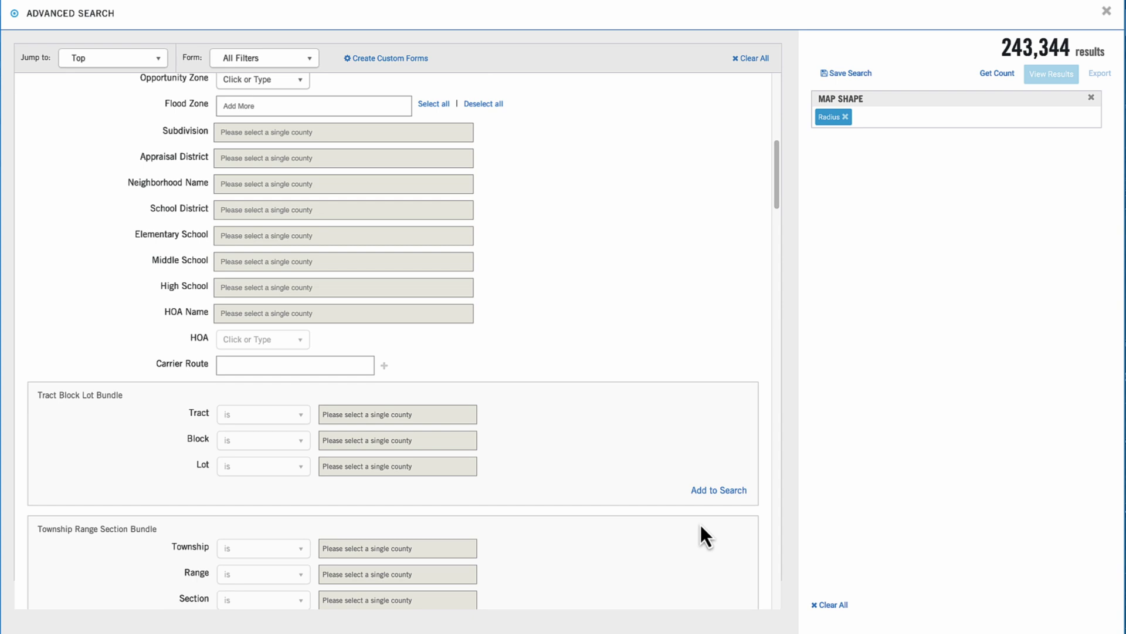
pyautogui.scroll(8, 701, 524)
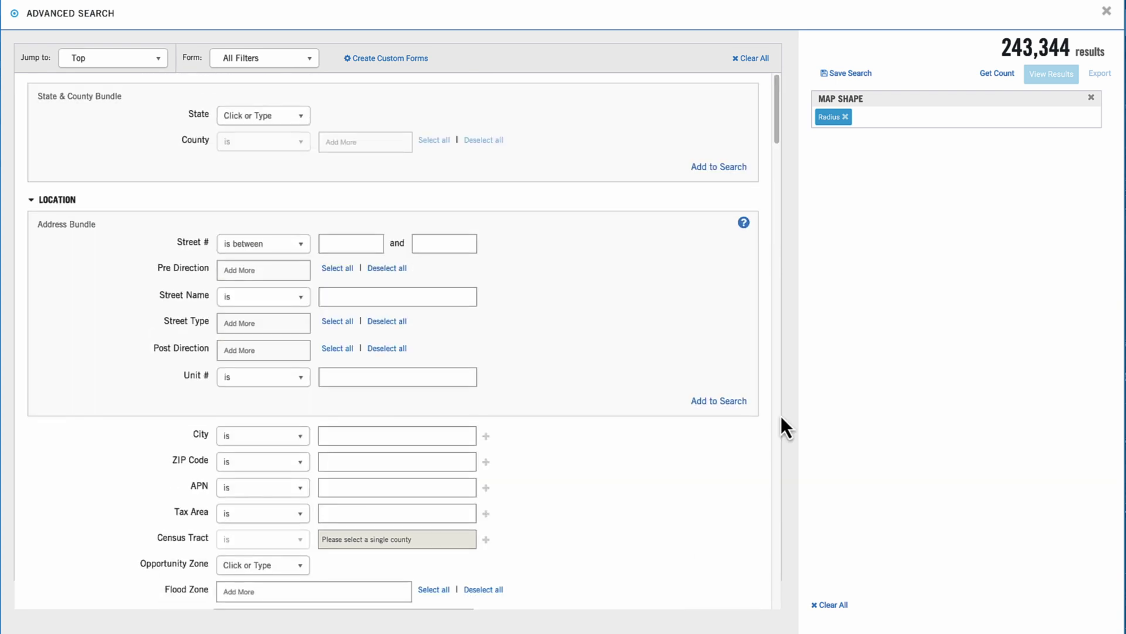
pyautogui.click(1106, 13)
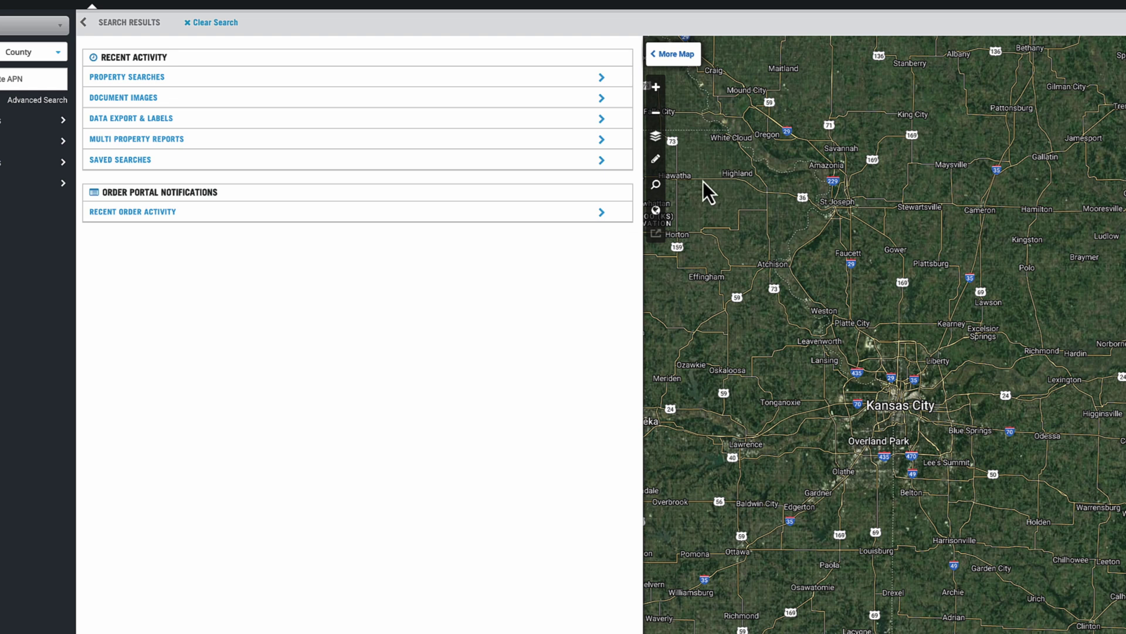
# Step: Sketch a freehand loop from near Platte City around the Kansas City metro
pyautogui.click(655, 159)
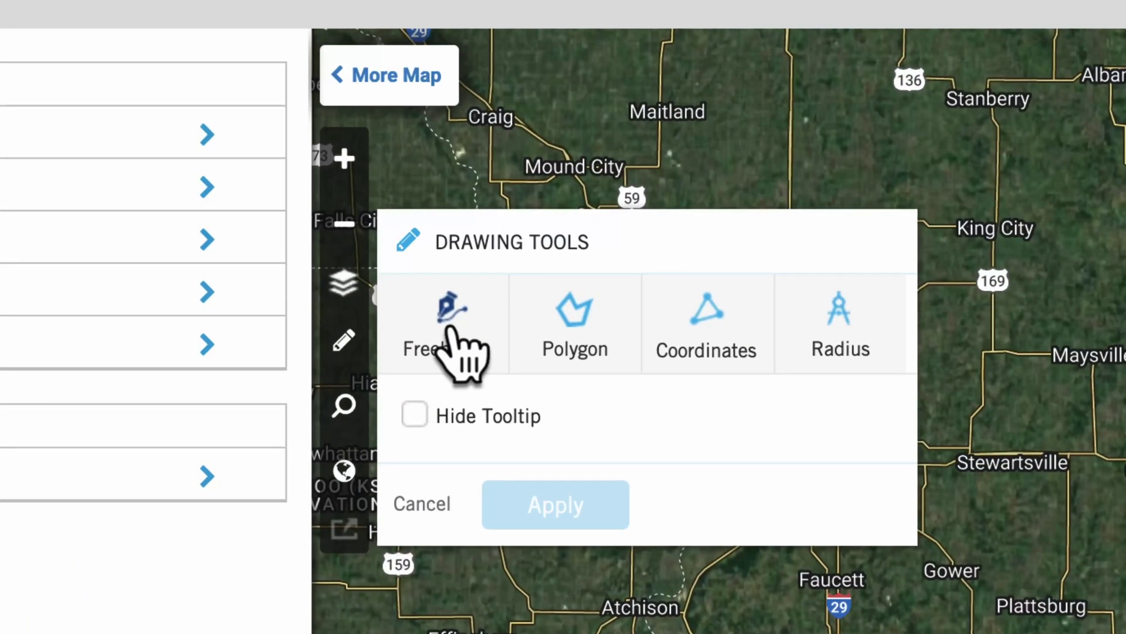
pyautogui.click(452, 331)
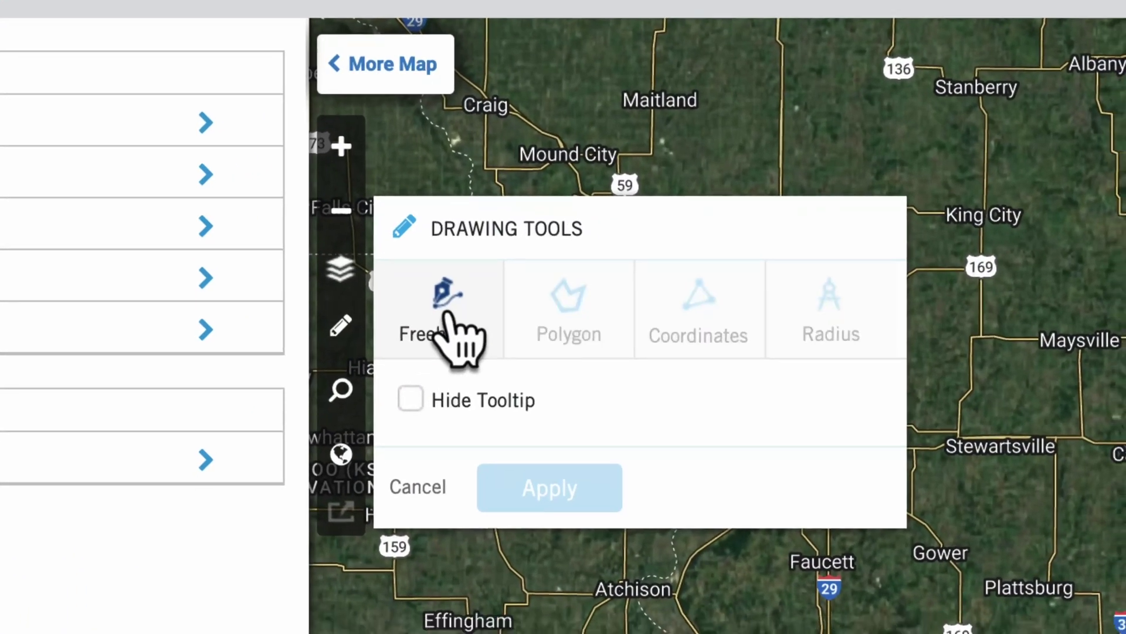
pyautogui.moveTo(590, 126)
pyautogui.mouseDown()
pyautogui.moveTo(581, 156)
pyautogui.moveTo(613, 147)
pyautogui.mouseUp()
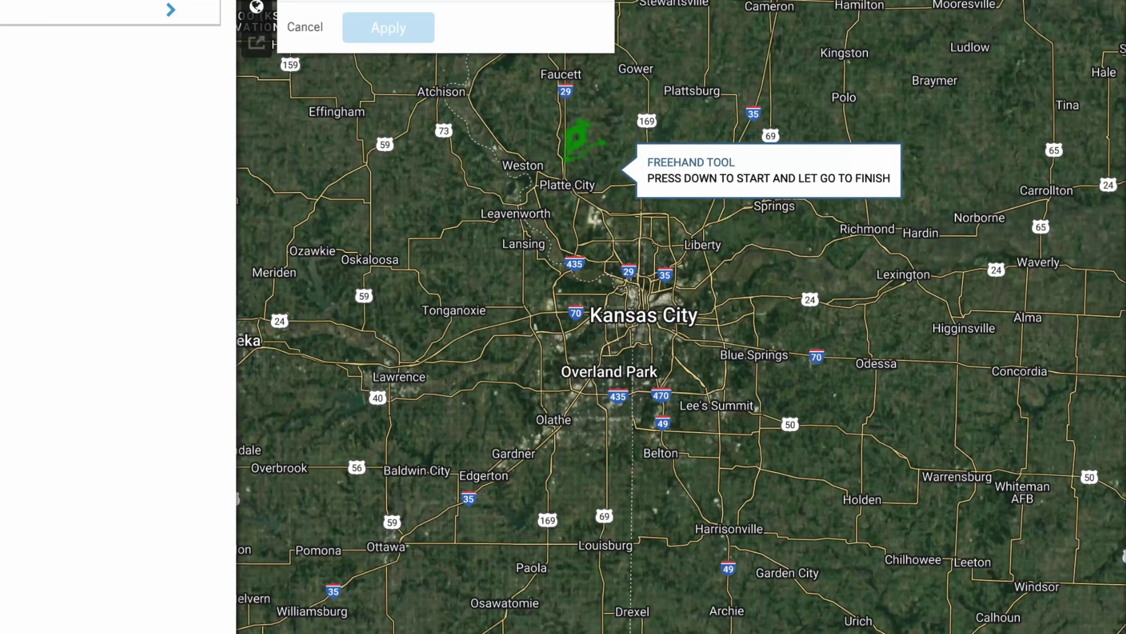
pyautogui.moveTo(581, 136)
pyautogui.mouseDown()
pyautogui.moveTo(556, 171)
pyautogui.moveTo(458, 243)
pyautogui.moveTo(449, 346)
pyautogui.moveTo(473, 412)
pyautogui.moveTo(531, 473)
pyautogui.moveTo(656, 540)
pyautogui.moveTo(829, 528)
pyautogui.moveTo(874, 424)
pyautogui.moveTo(853, 275)
pyautogui.moveTo(778, 195)
pyautogui.moveTo(693, 141)
pyautogui.moveTo(537, 188)
pyautogui.mouseUp()
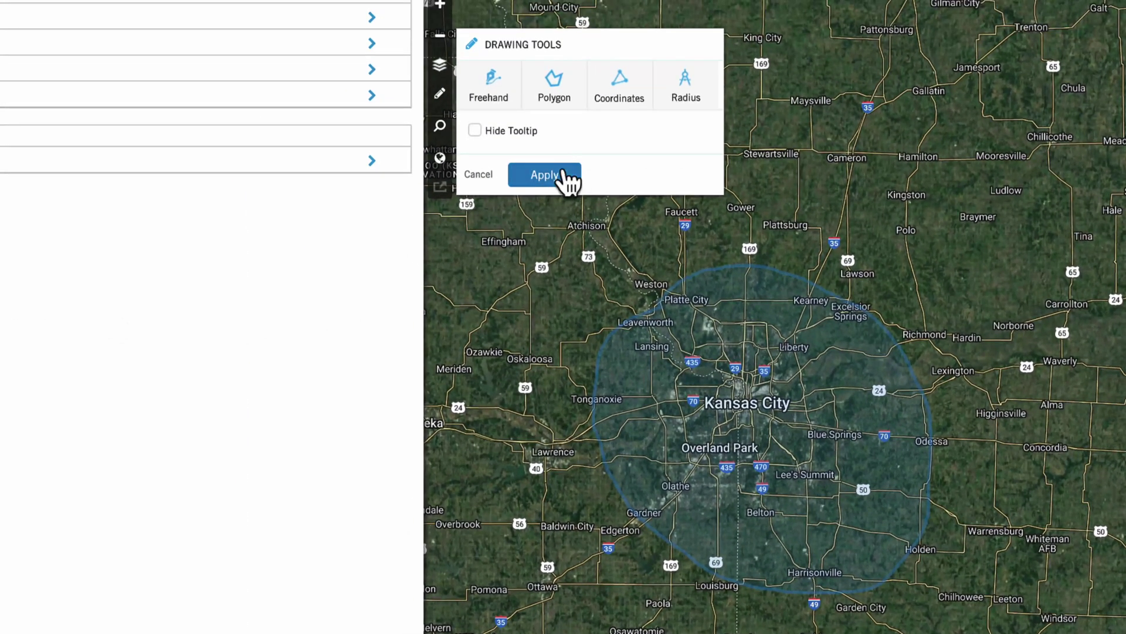
# Step: Apply the freehand shape search (812,416 results), then bring up Advanced Search to refine
pyautogui.click(530, 143)
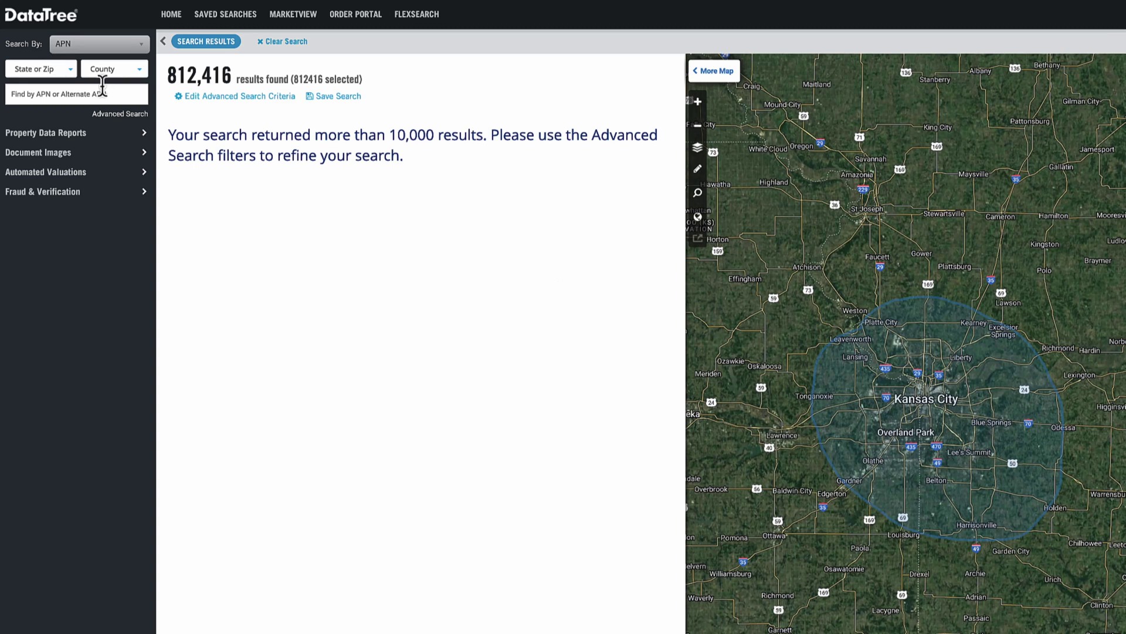
pyautogui.click(120, 114)
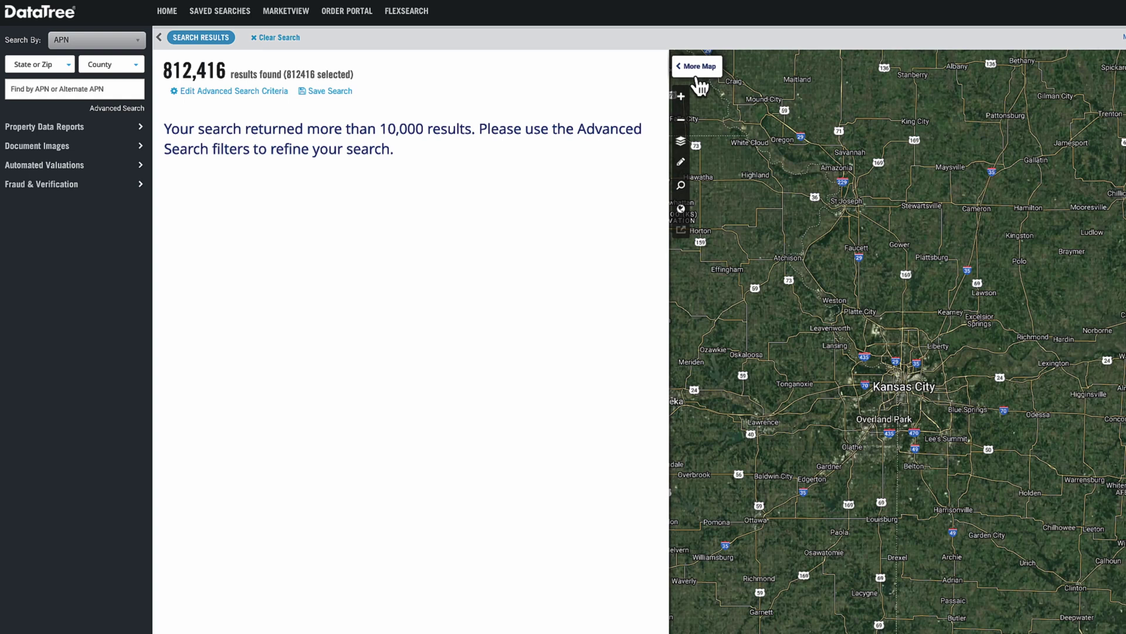
# Step: Expand the map with More Map and zoom in one level on Kansas City
pyautogui.click(697, 75)
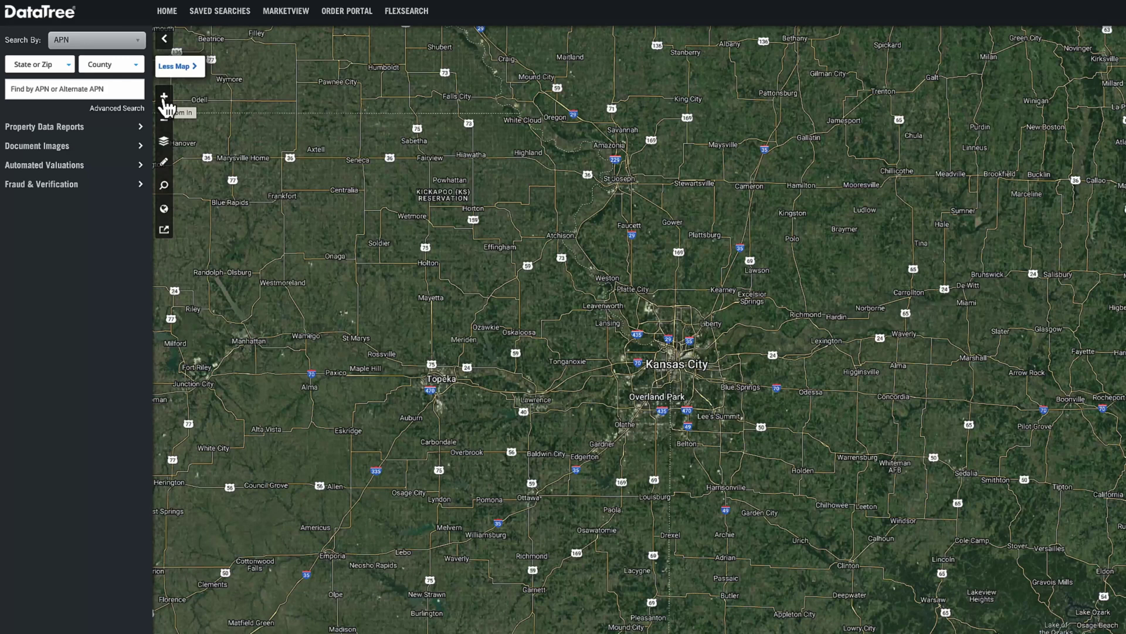
pyautogui.click(165, 103)
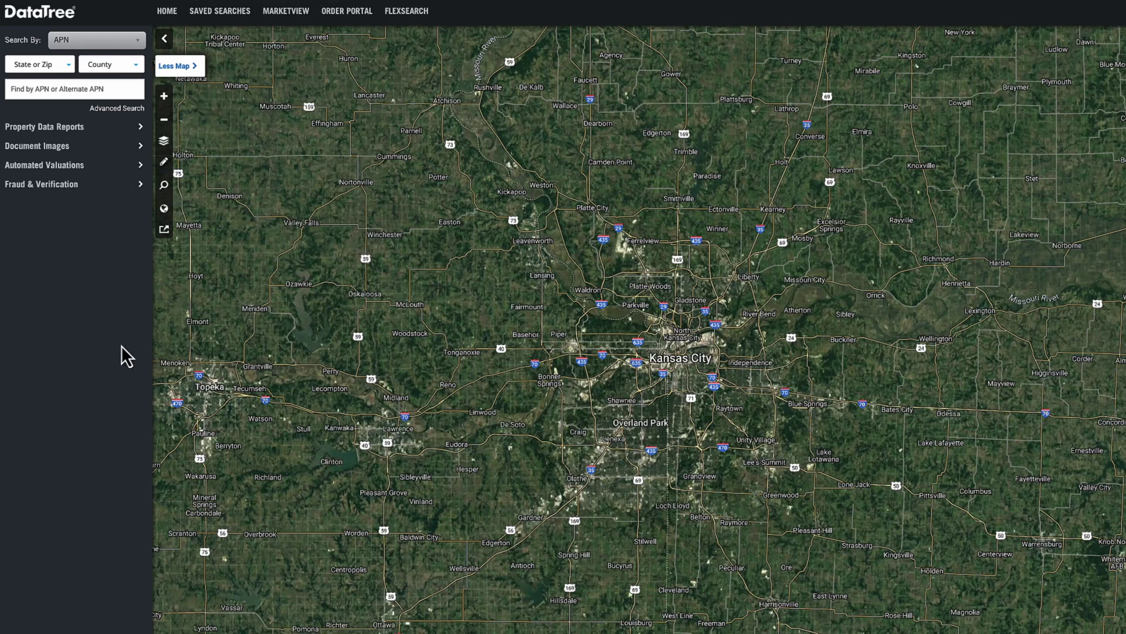
# Step: Reopen Drawing Tools and pick Polygon as the search shape type
pyautogui.click(164, 163)
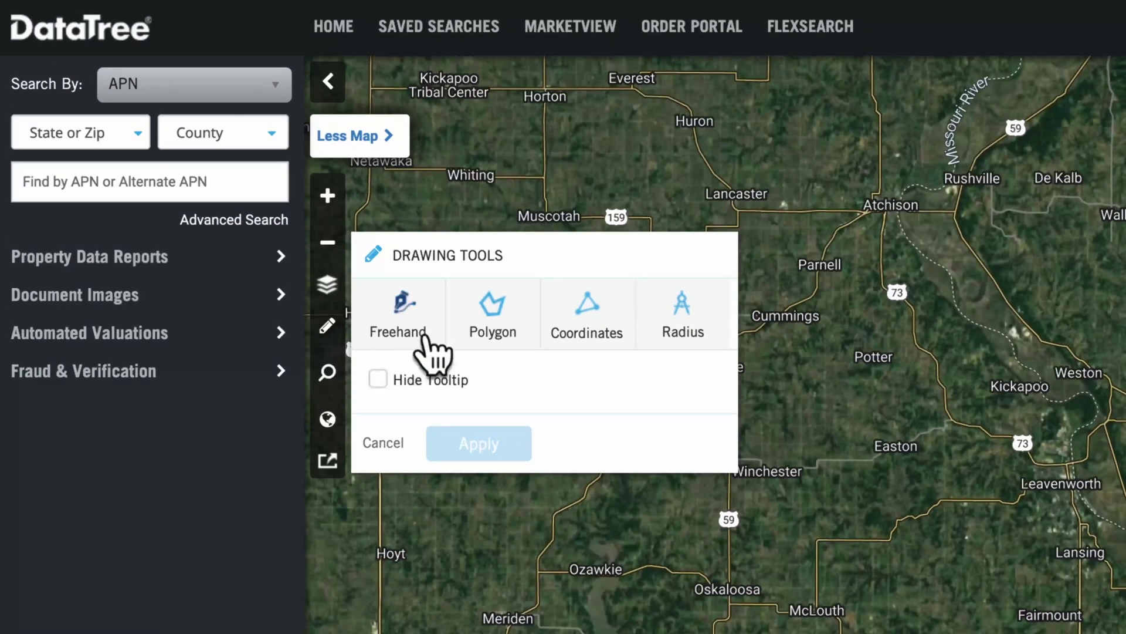
pyautogui.click(492, 321)
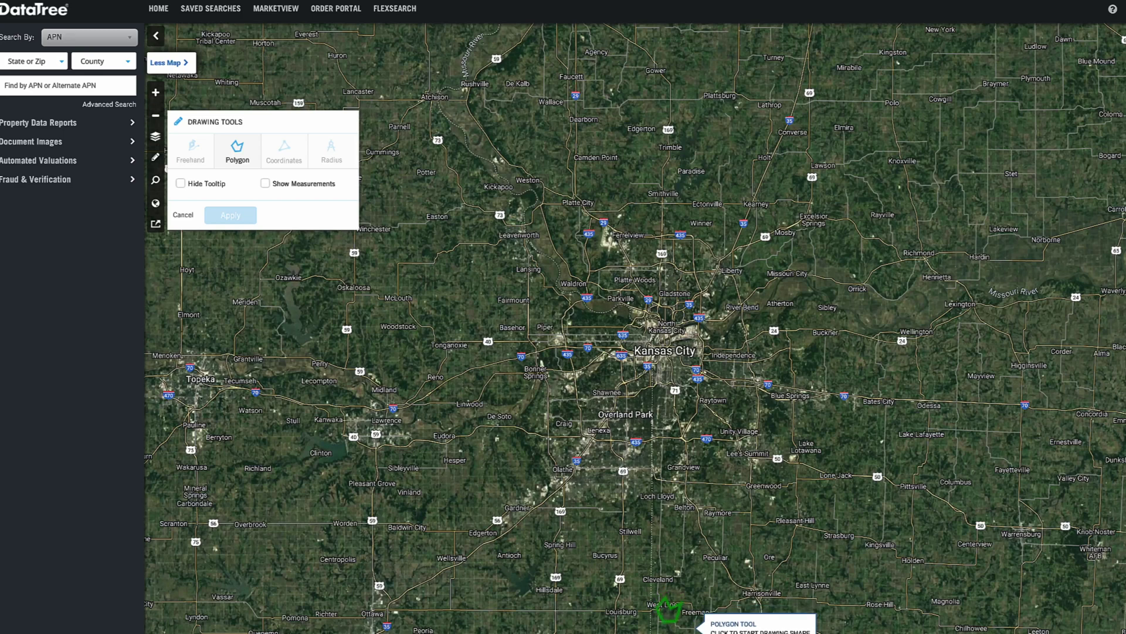
# Step: Place inner polygon corners near Bonner Springs, Olathe, Stilwell, Greenwood, Blue Springs and River Bend
pyautogui.click(615, 311)
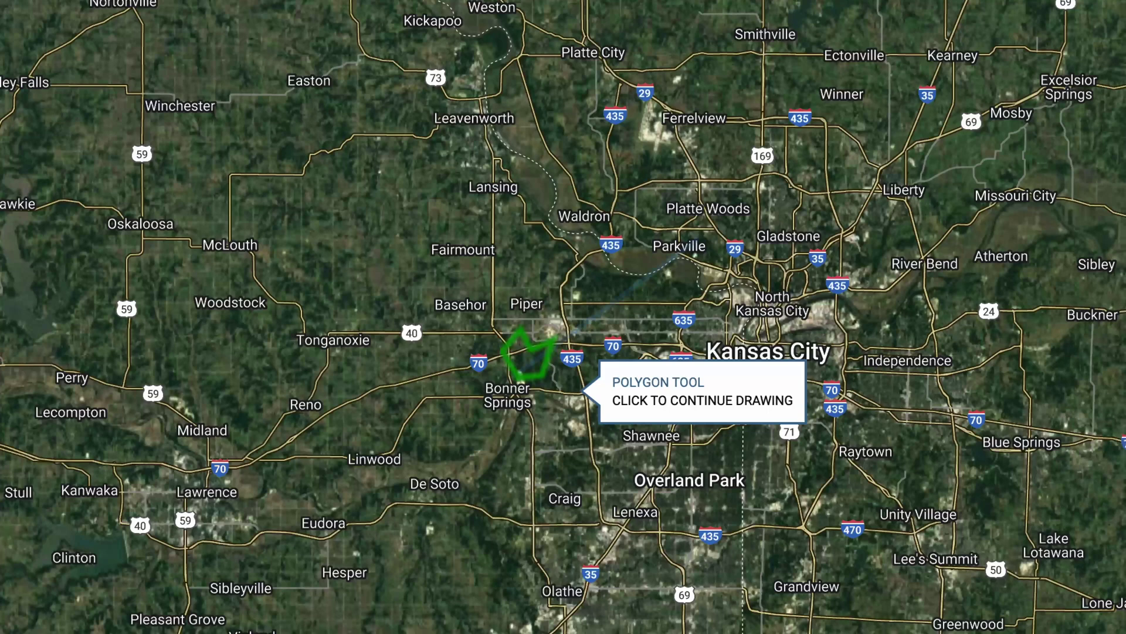
pyautogui.click(517, 374)
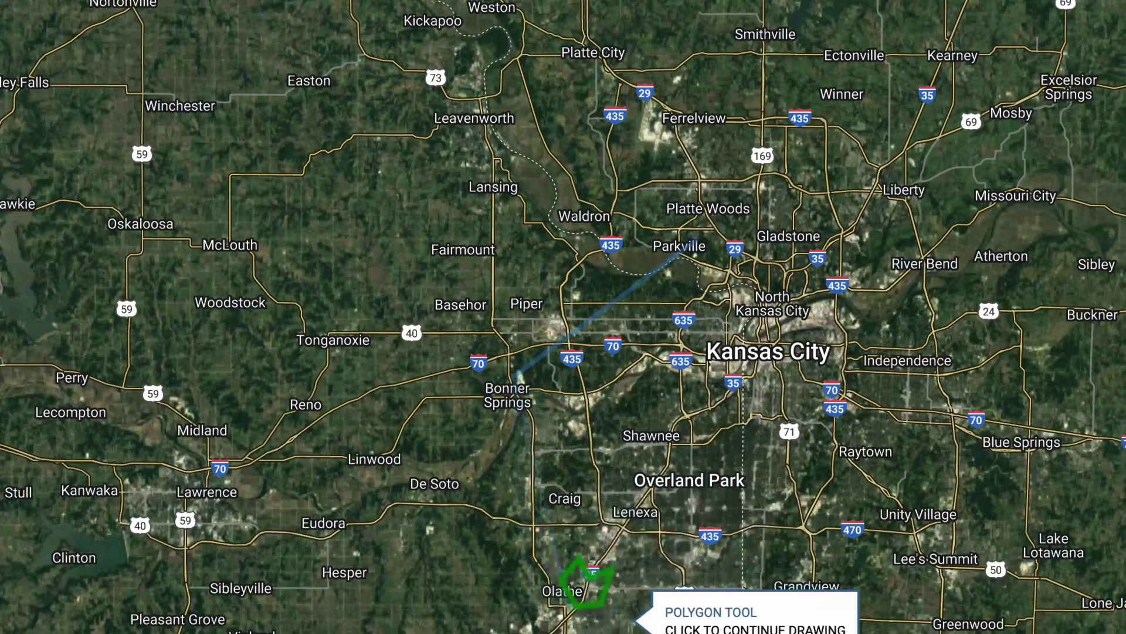
pyautogui.click(581, 578)
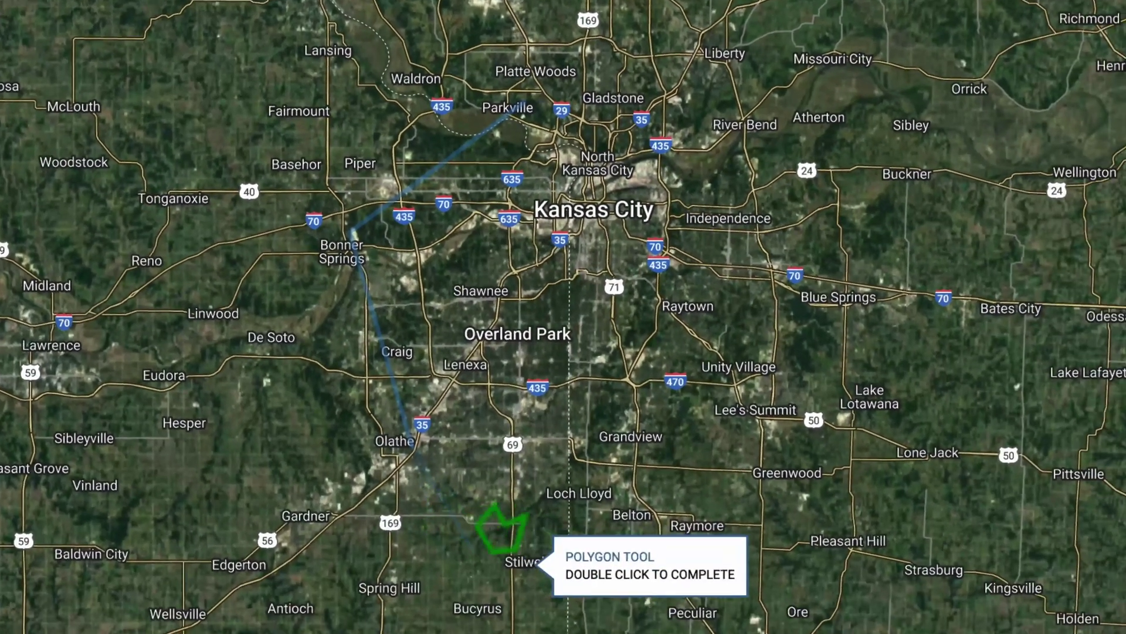
pyautogui.click(472, 547)
pyautogui.click(713, 457)
pyautogui.click(785, 253)
pyautogui.click(701, 118)
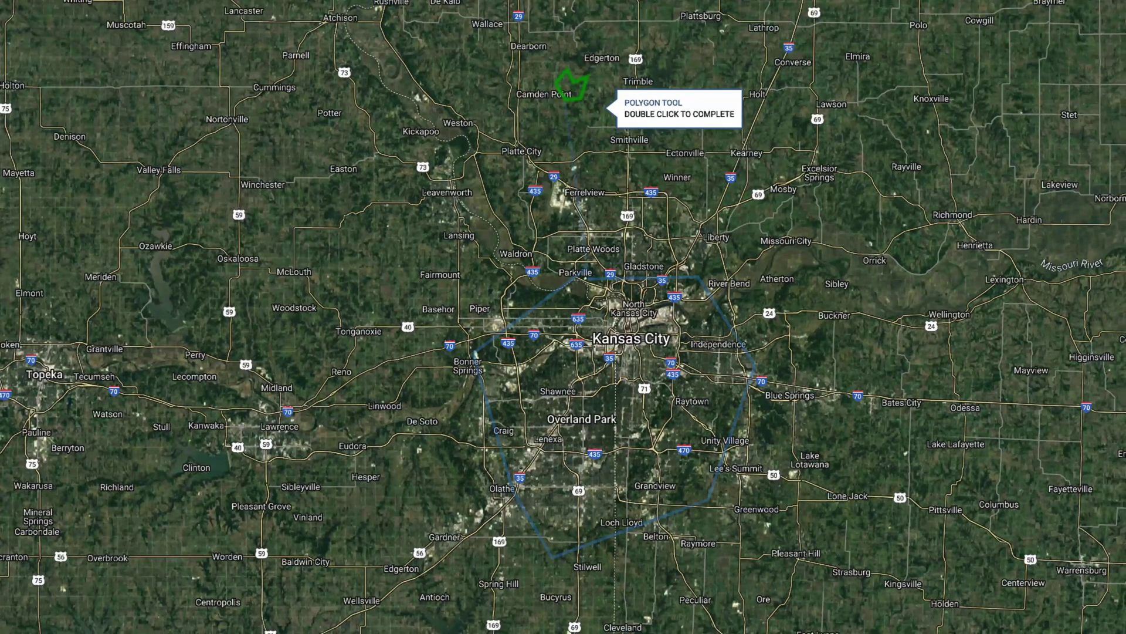
# Step: Extend the polygon out to Dearborn, Elmira, Holden, Ottawa, Midland and Easton, then finish it
pyautogui.click(556, 39)
pyautogui.click(847, 56)
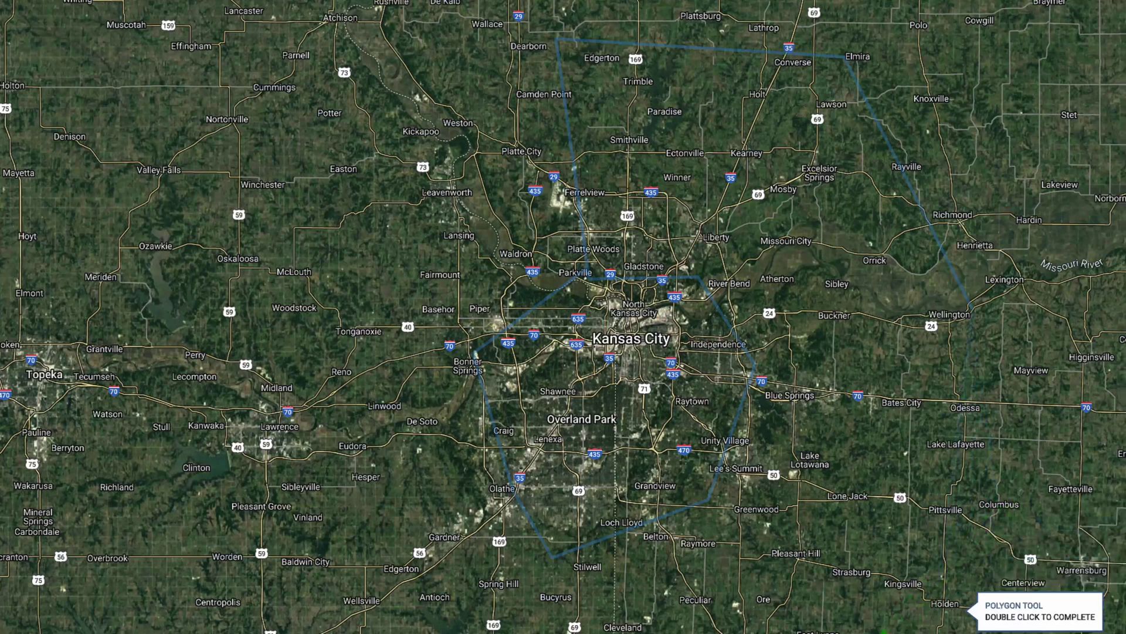
pyautogui.click(931, 600)
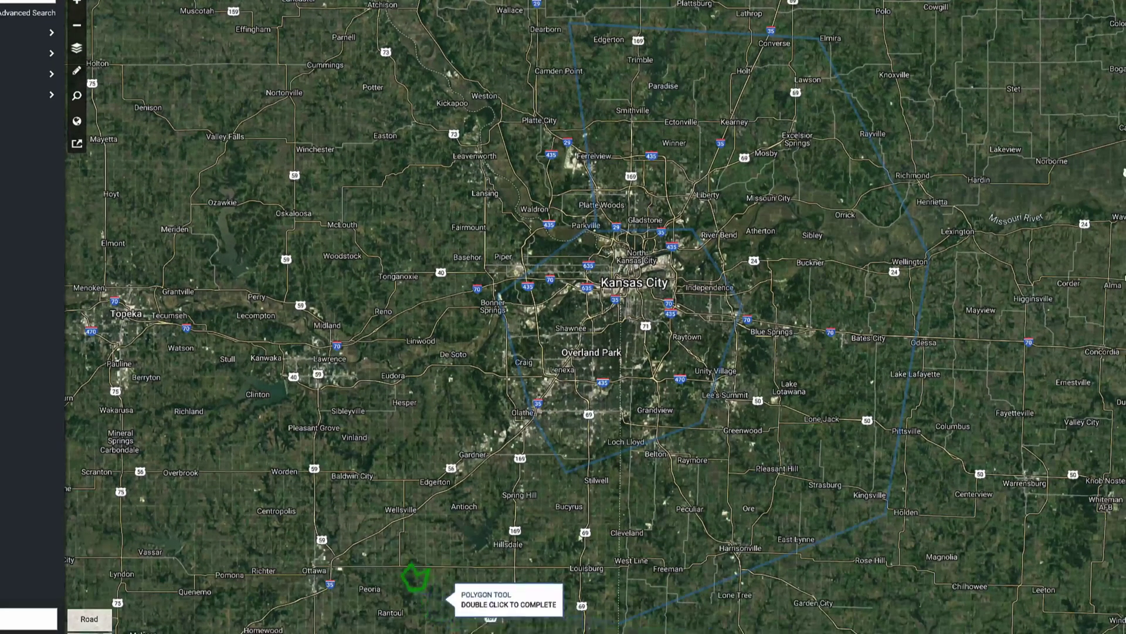
pyautogui.click(347, 547)
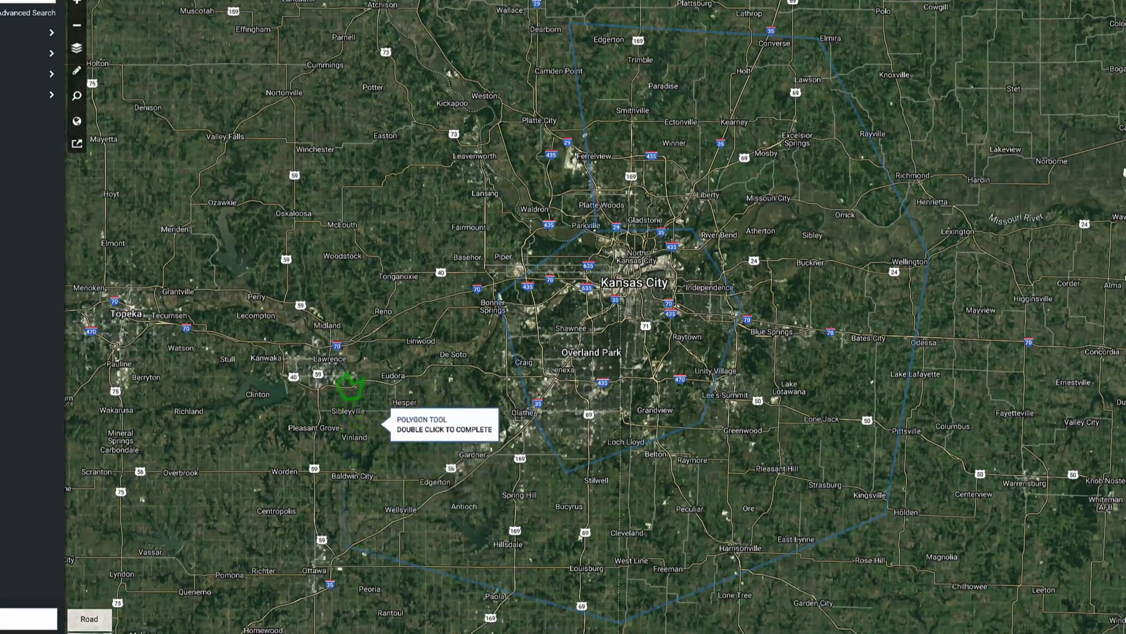
pyautogui.click(344, 304)
pyautogui.click(392, 118)
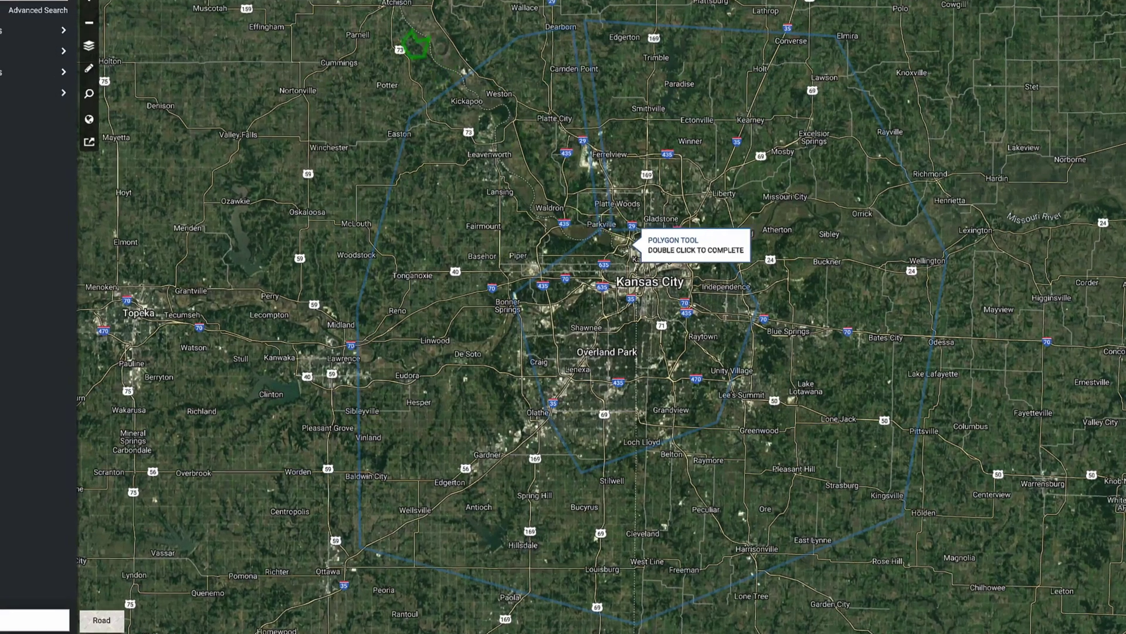
pyautogui.doubleClick(592, 225)
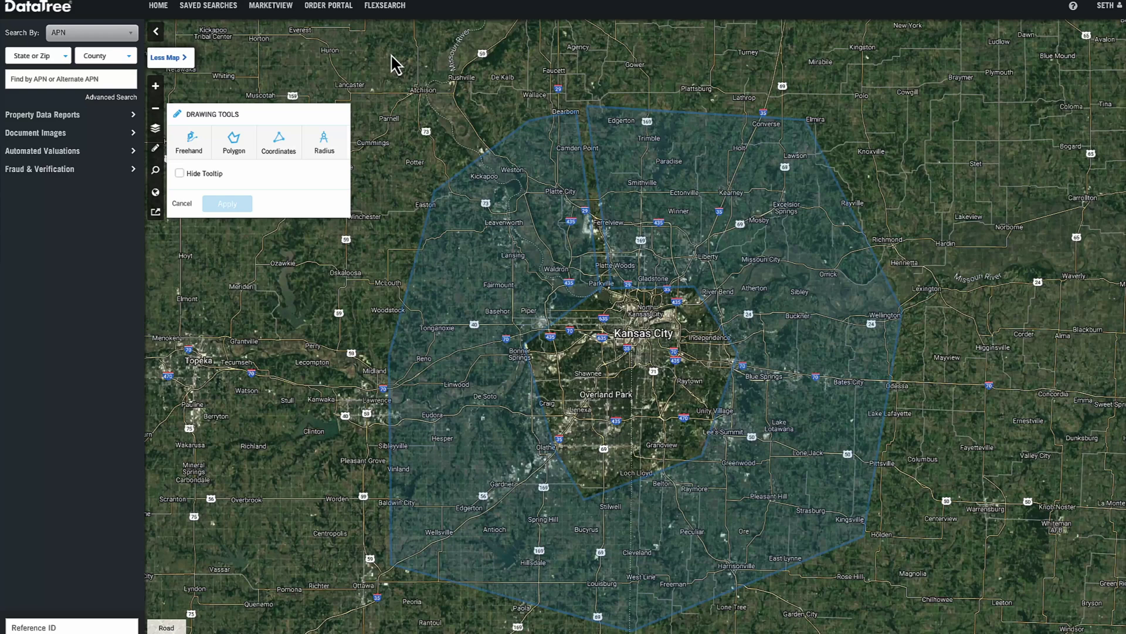
# Step: Discard the polygon, look over the Coordinates entry fields, then select the Radius shape type
pyautogui.click(182, 206)
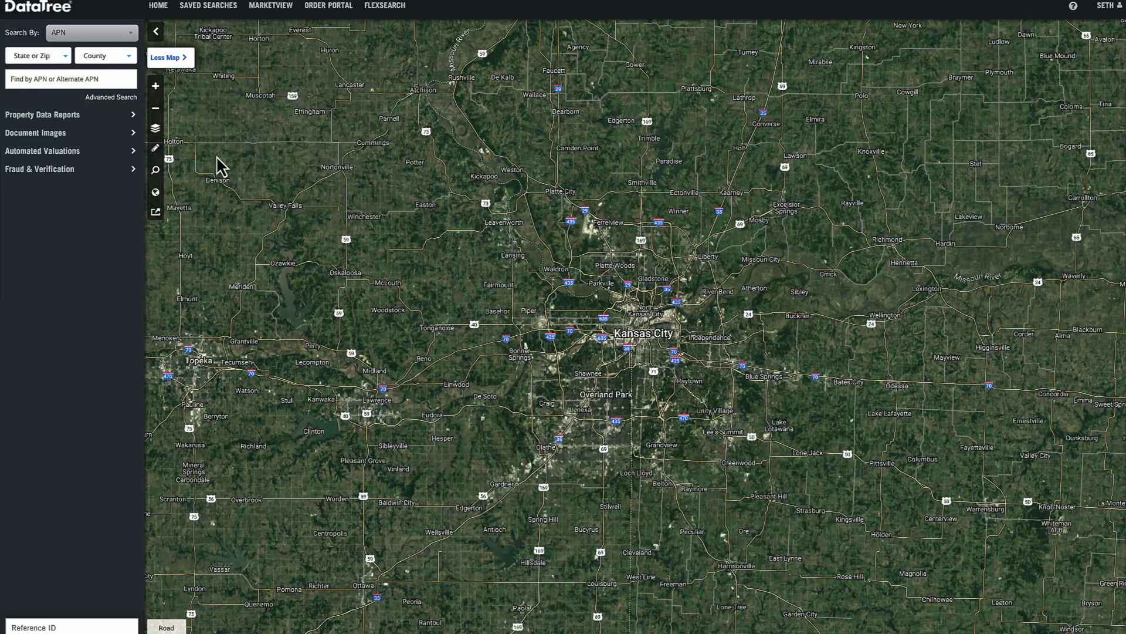
pyautogui.click(155, 148)
pyautogui.click(275, 147)
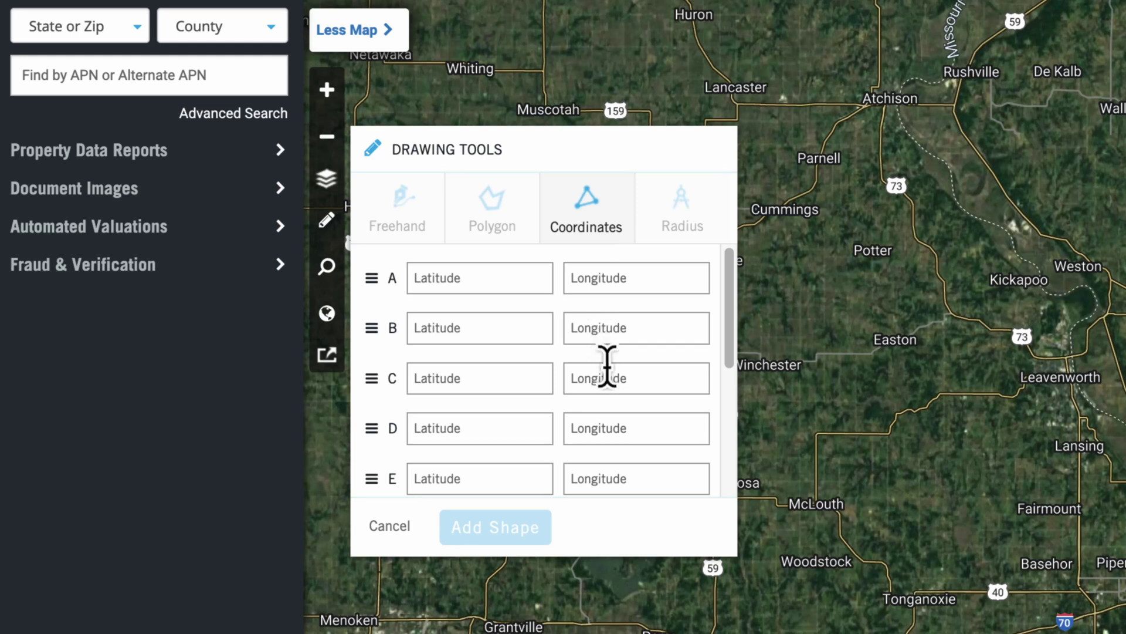
pyautogui.moveTo(733, 322); pyautogui.dragTo(721, 252)
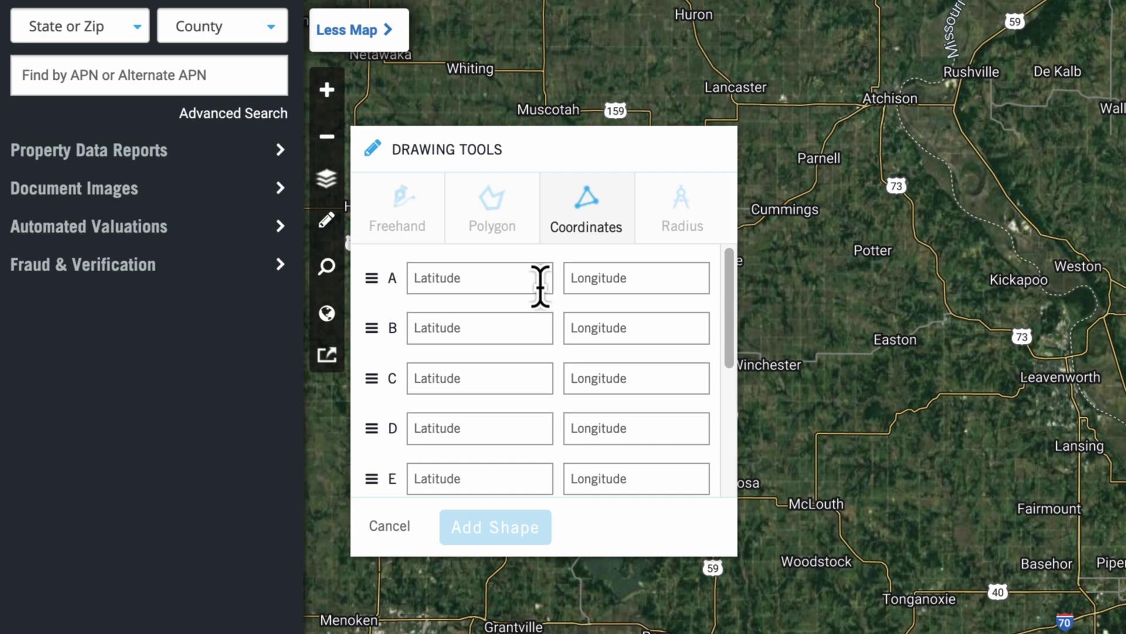
pyautogui.click(672, 225)
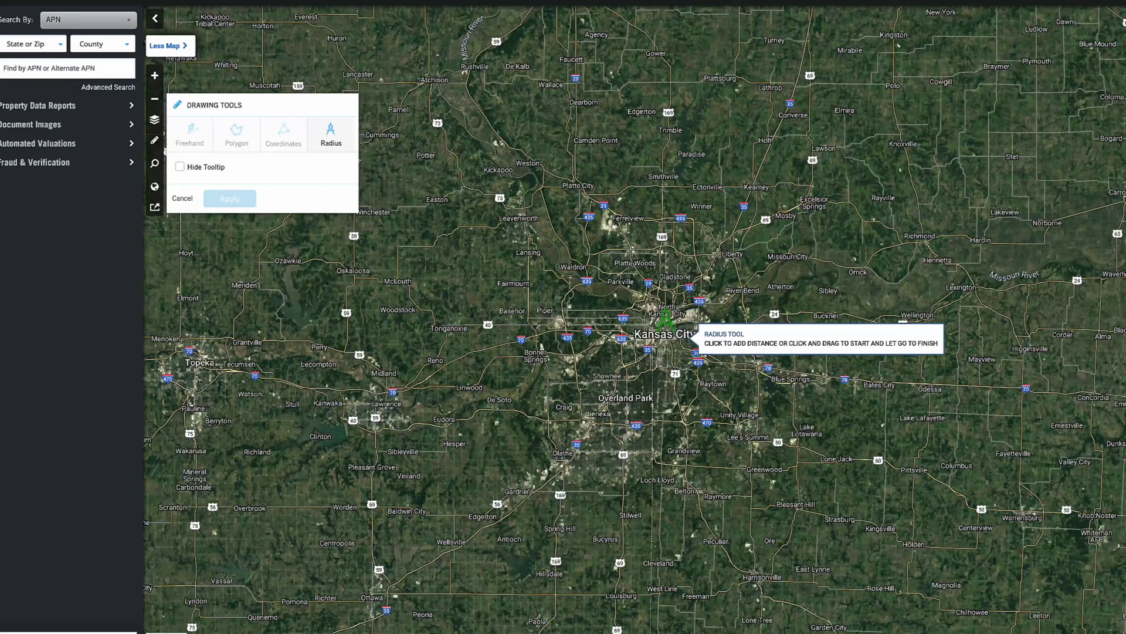
# Step: Drag a radius circle out from central Kansas City, then cancel it to clear the map
pyautogui.moveTo(665, 321); pyautogui.dragTo(833, 560)
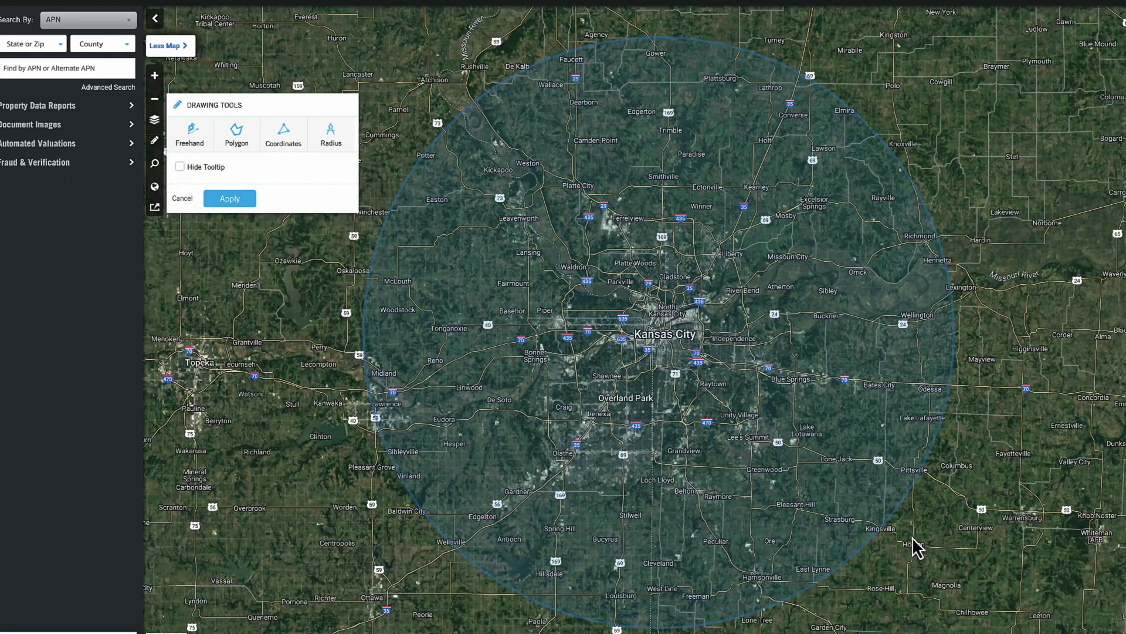
pyautogui.click(156, 143)
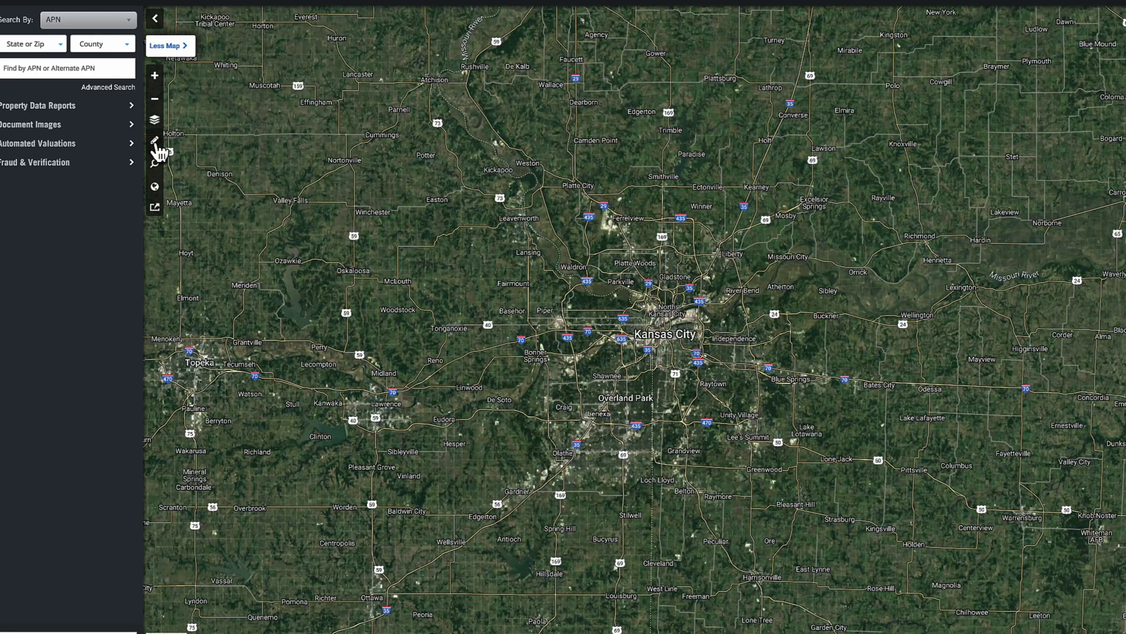